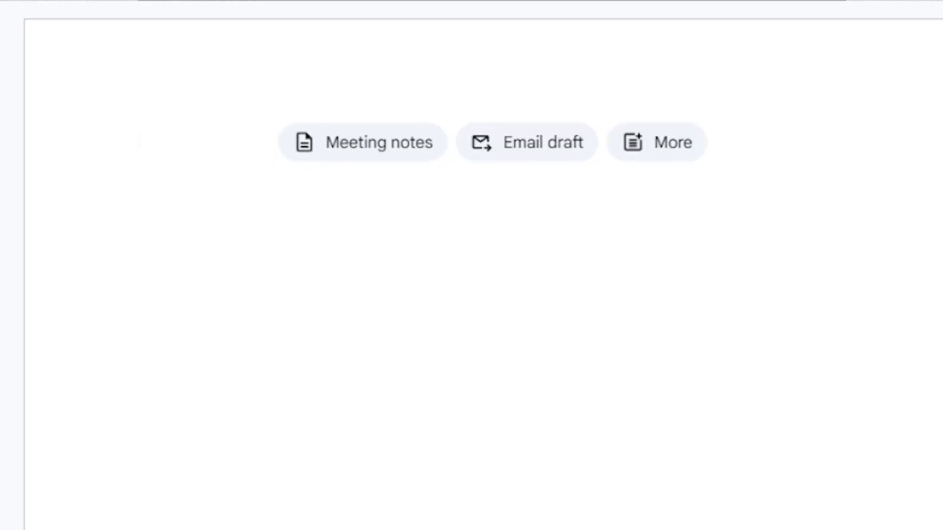
Step: Write "Check out my website" linked to the suggested learnenglishteens.britishcouncil.org page, and preview the link
{"action": "type", "text": "ch"}
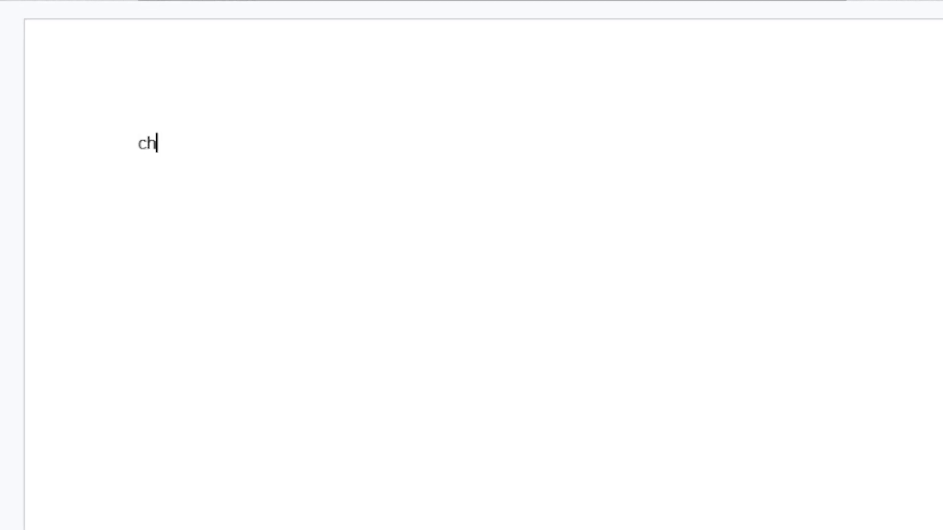
{"action": "type", "text": "eck out my website"}
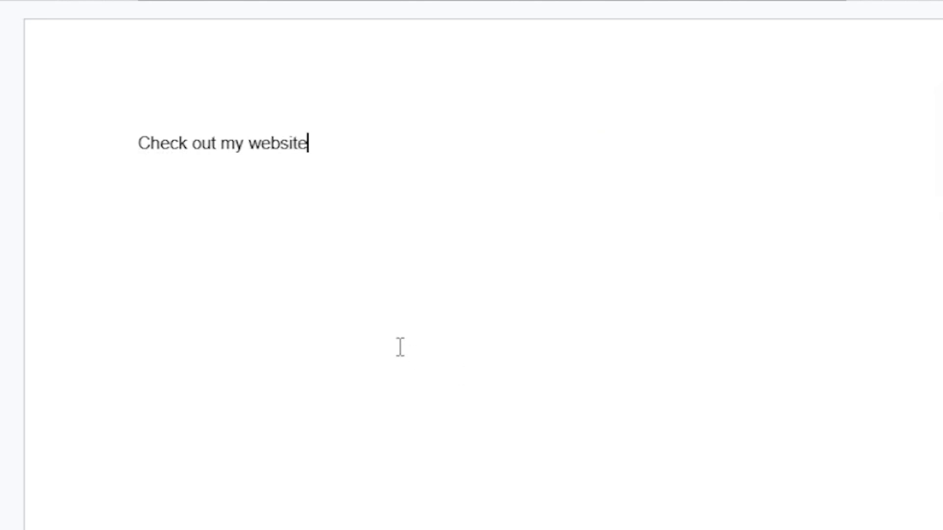
{"action": "left_click_drag", "start_coordinate": [113, 145], "coordinate": [339, 167]}
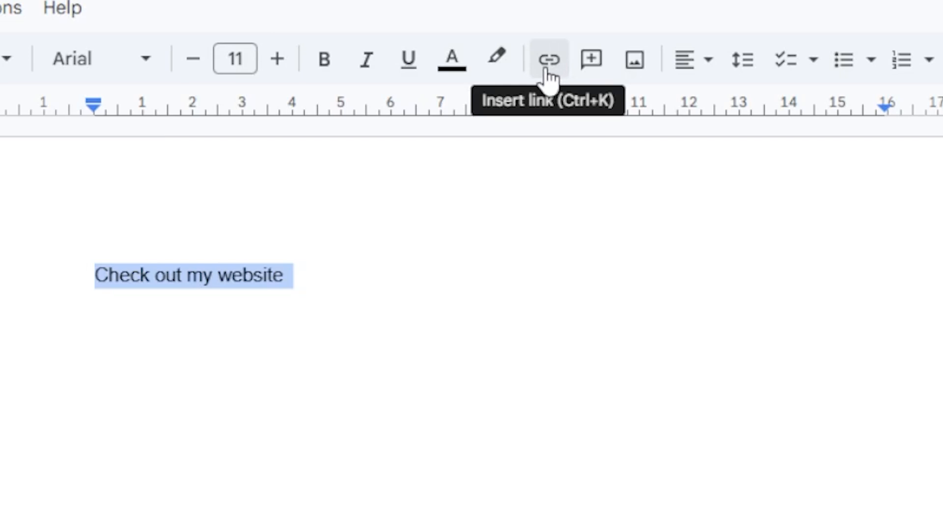
{"action": "left_click", "coordinate": [549, 70]}
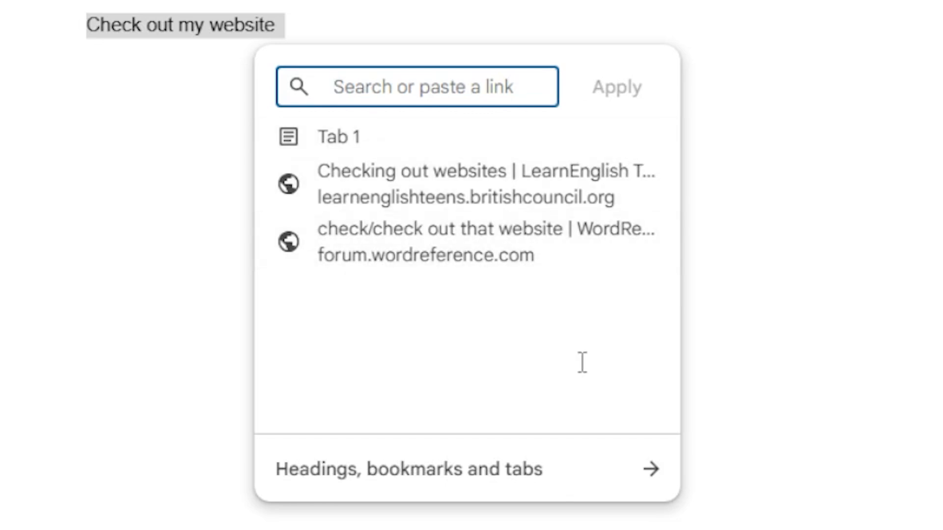
{"action": "left_click", "coordinate": [527, 223]}
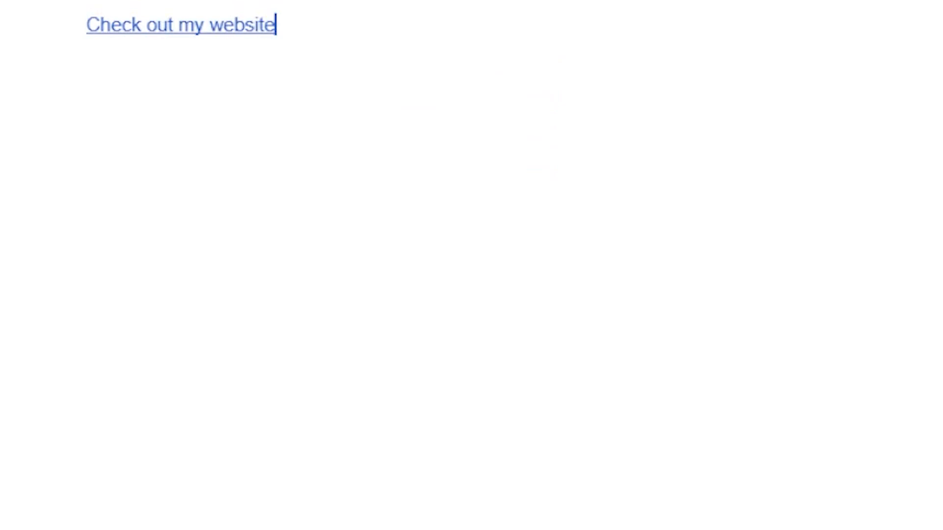
{"action": "left_click_drag", "start_coordinate": [292, 28], "coordinate": [56, 43]}
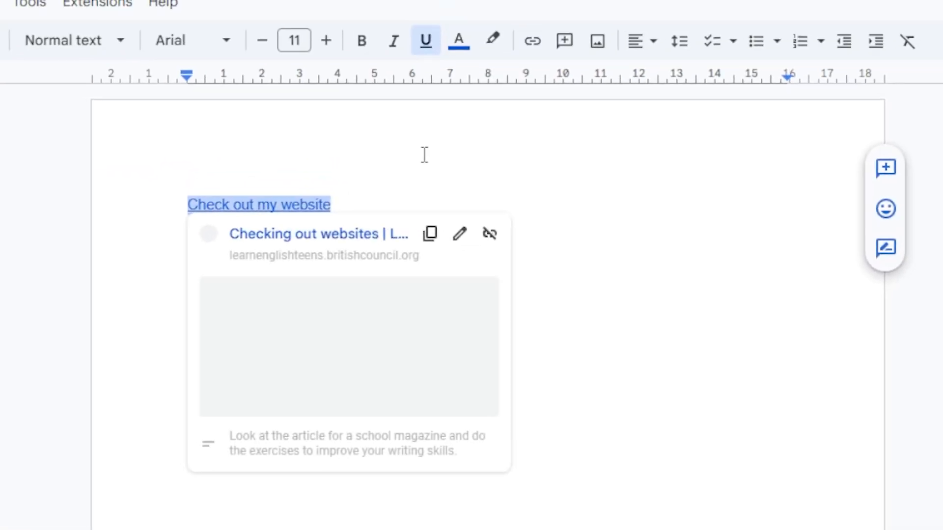
{"action": "left_click", "coordinate": [540, 209]}
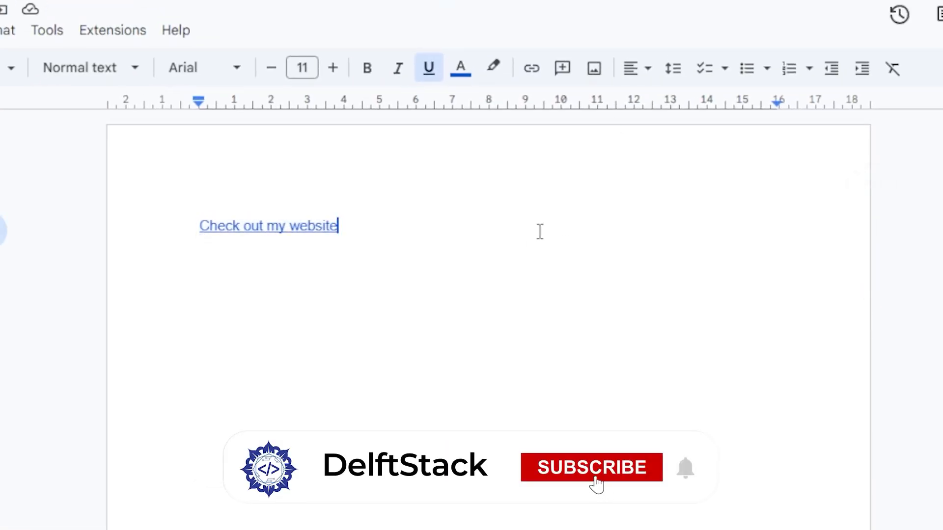
{"action": "left_click", "coordinate": [292, 226]}
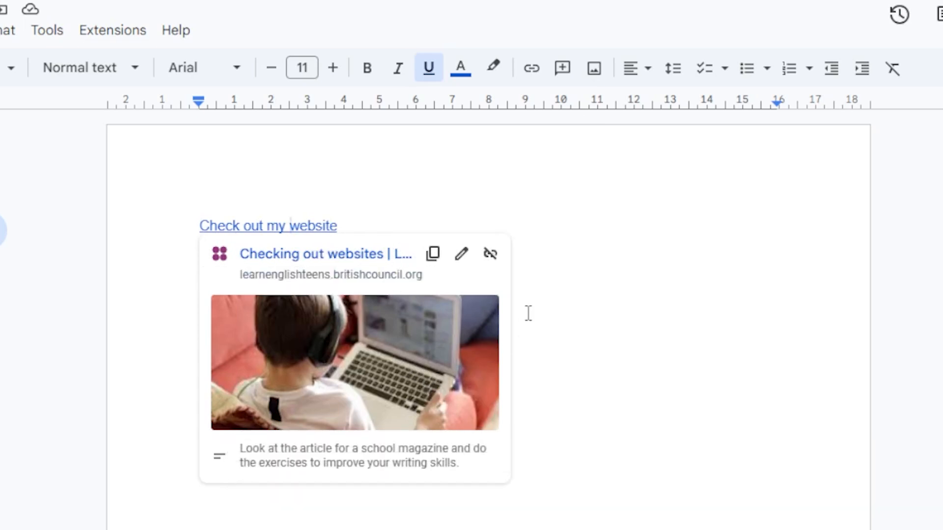
{"action": "left_click", "coordinate": [534, 205]}
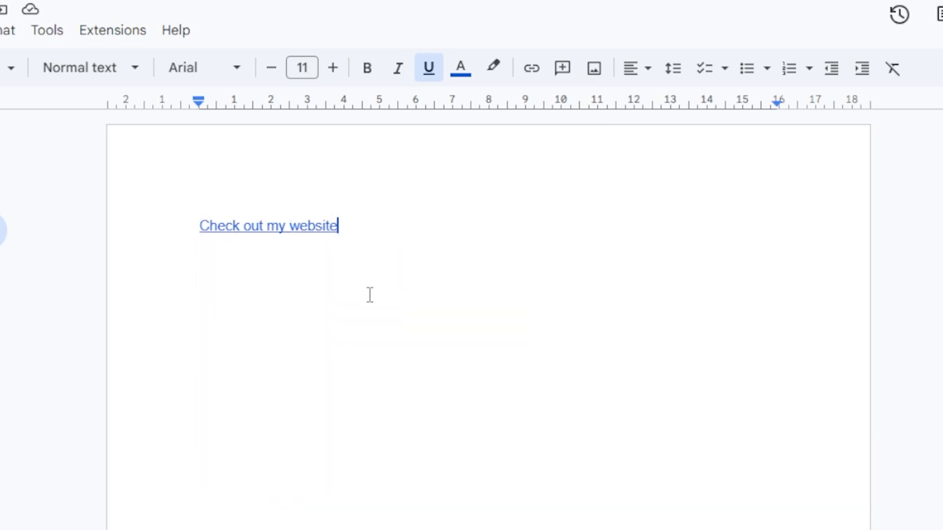
Step: Add the text "click here" after the first link and link it to the suggested clickherelabs.com site
{"action": "type", "text": "cl"}
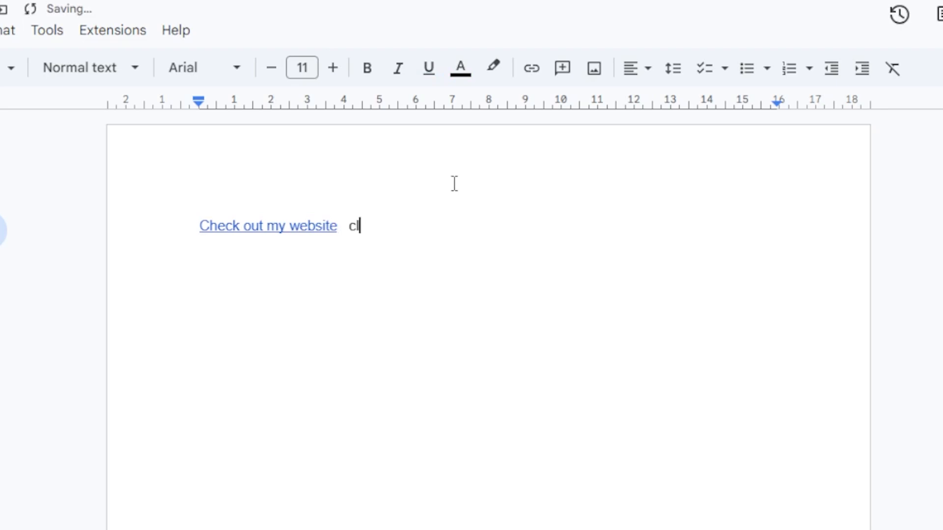
{"action": "type", "text": "ick here"}
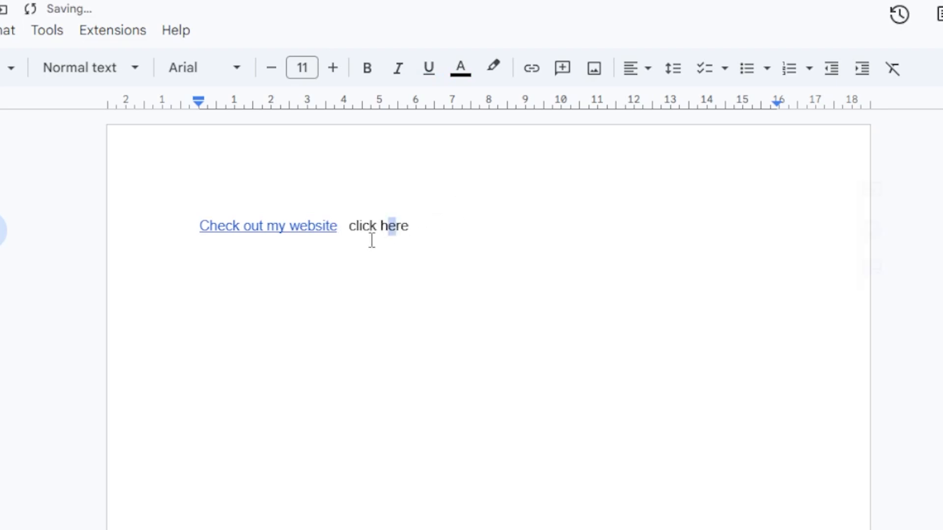
{"action": "left_click_drag", "start_coordinate": [346, 226], "coordinate": [430, 228]}
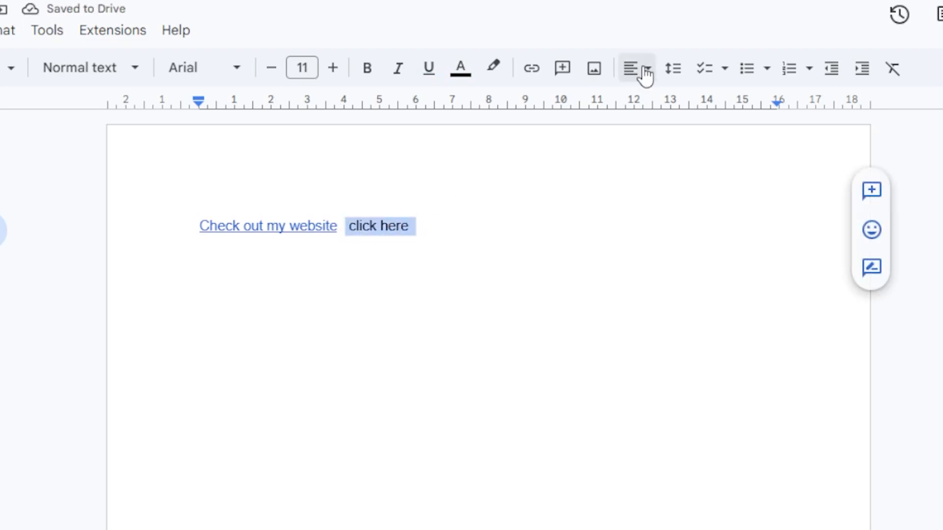
{"action": "left_click", "coordinate": [536, 70]}
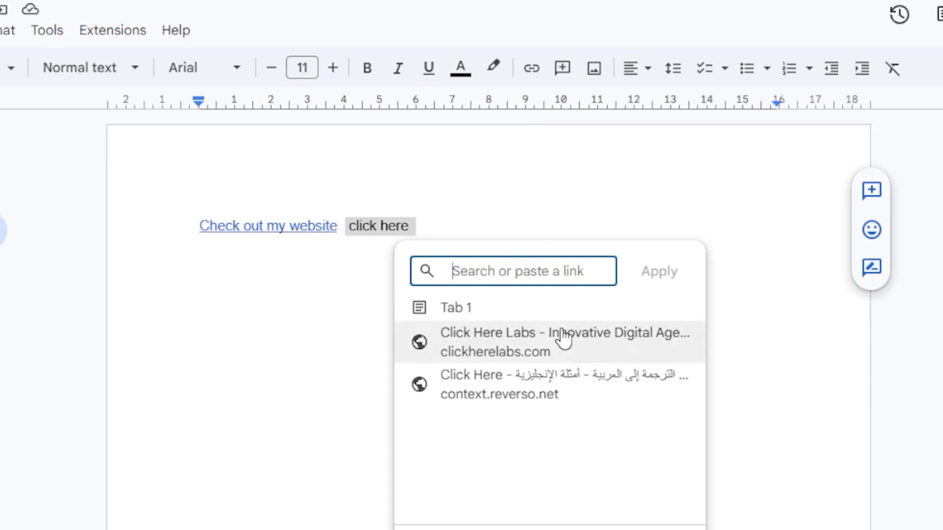
{"action": "left_click", "coordinate": [589, 345]}
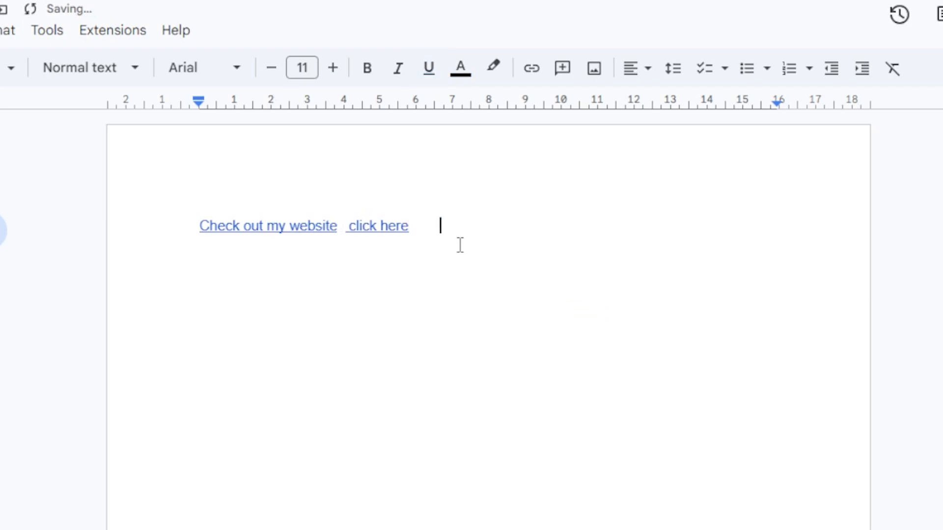
{"action": "left_click", "coordinate": [349, 358]}
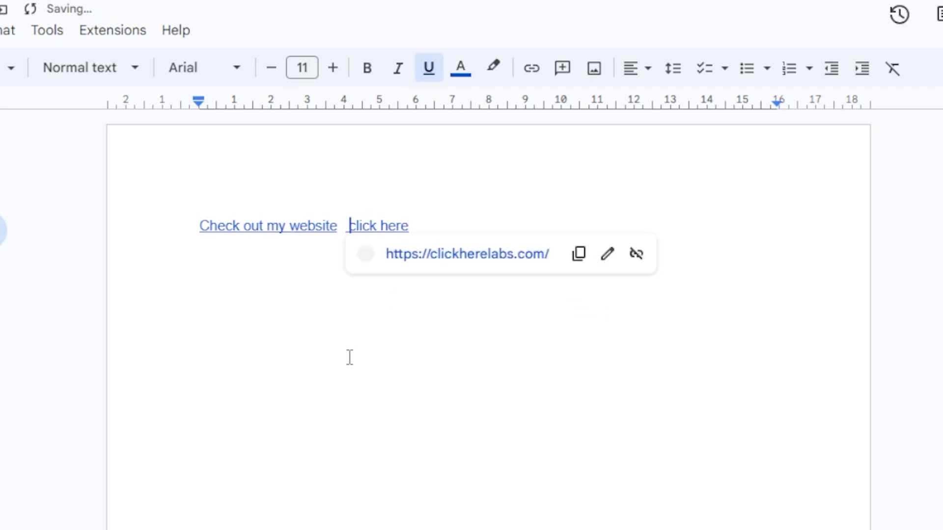
Step: Write "Heading 1" and "Heading 2" on separate lines below the linked text, leaving blank space above them
{"action": "left_click", "coordinate": [521, 206]}
{"action": "key", "text": "Return"}
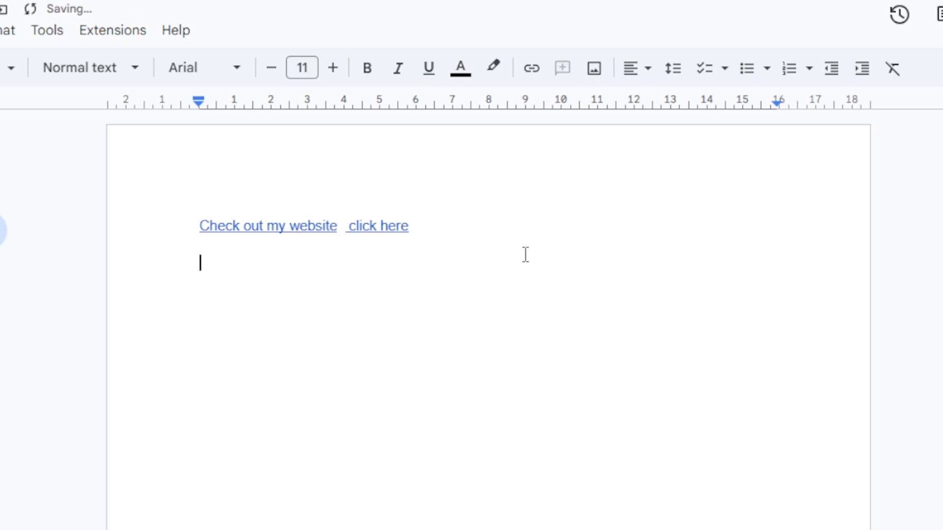
{"action": "type", "text": "Heading 1"}
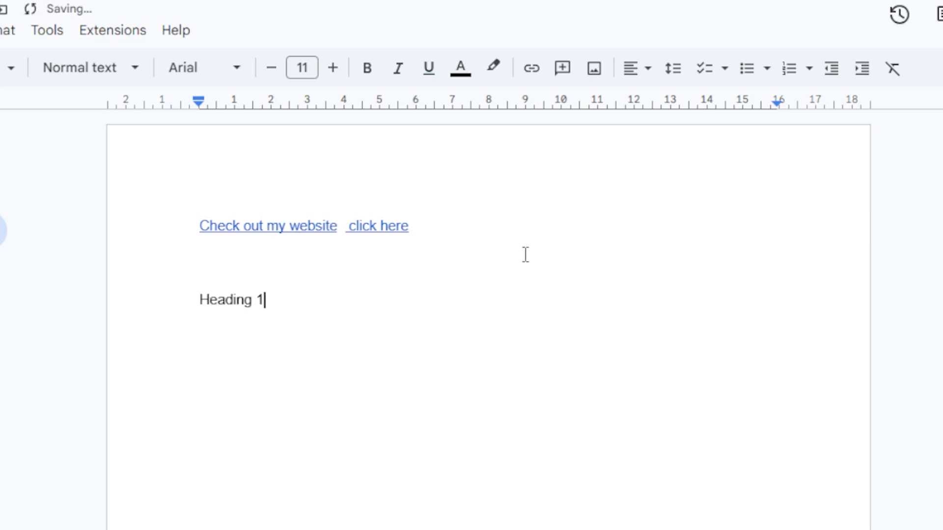
{"action": "key", "text": "Return"}
{"action": "type", "text": "Hea"}
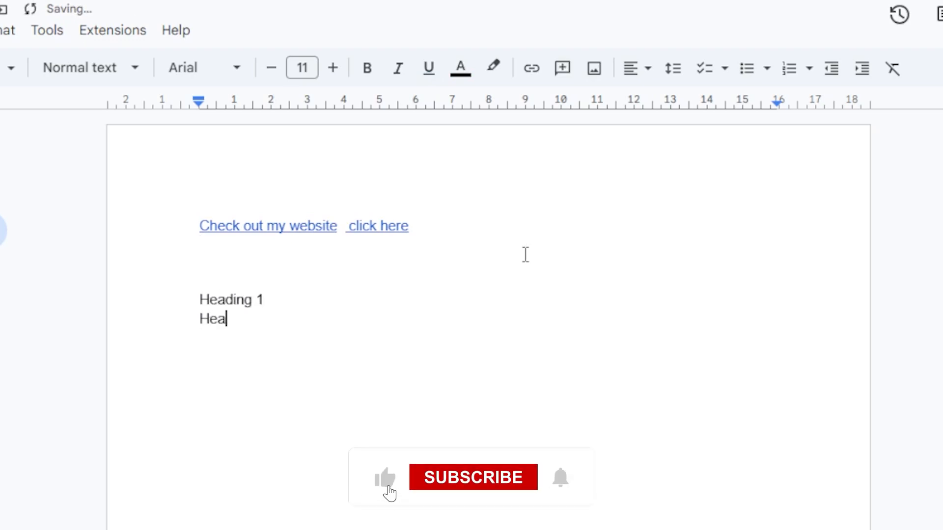
{"action": "type", "text": "ding 2"}
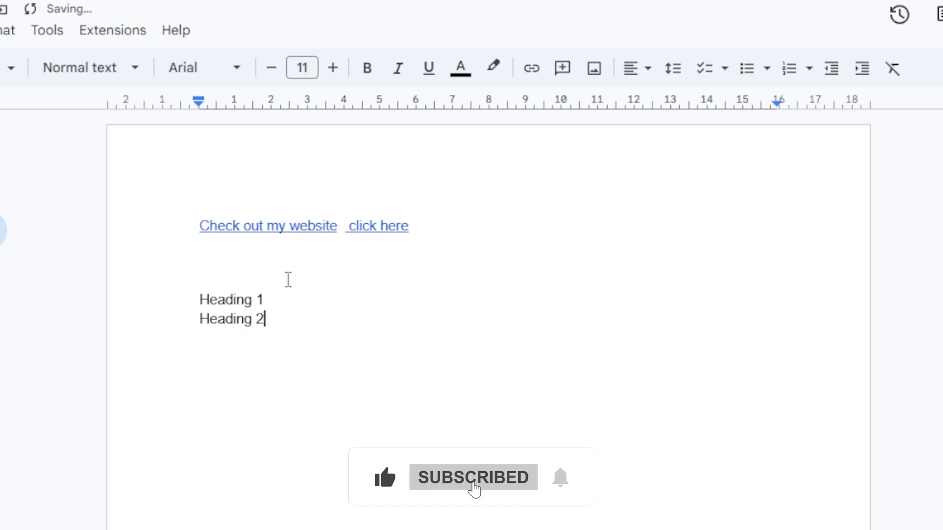
Step: Apply the Heading 1 style to the "Heading 1" line and the Heading 2 style to the "Heading 2" line
{"action": "left_click_drag", "start_coordinate": [287, 280], "coordinate": [271, 301]}
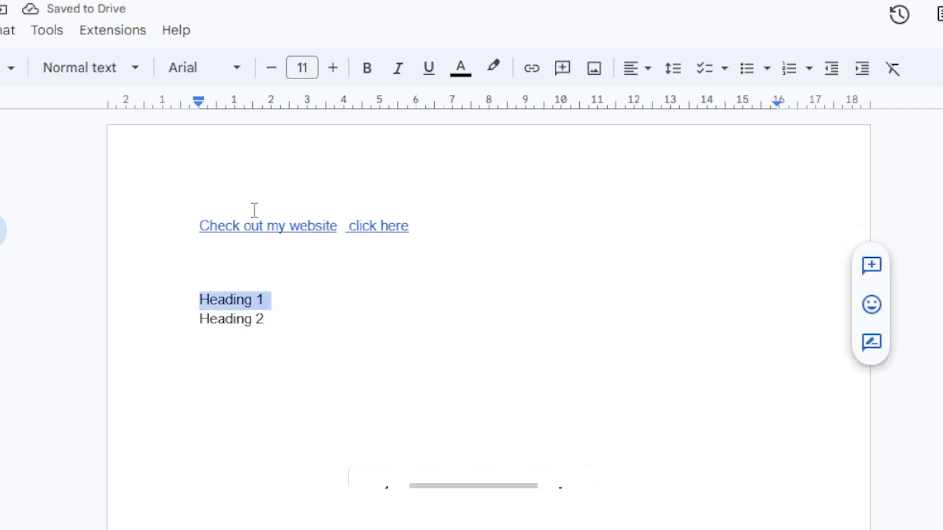
{"action": "left_click", "coordinate": [143, 69]}
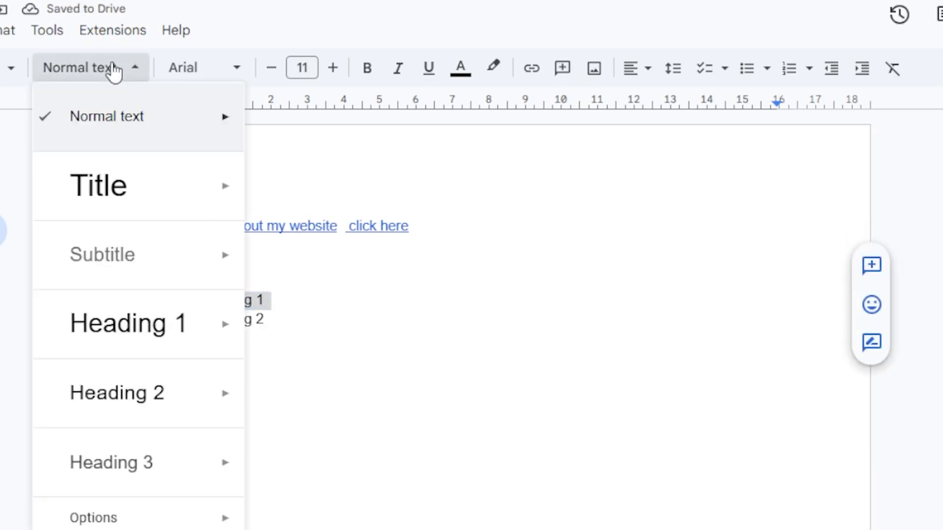
{"action": "left_click", "coordinate": [147, 324]}
{"action": "left_click_drag", "start_coordinate": [199, 374], "coordinate": [291, 378]}
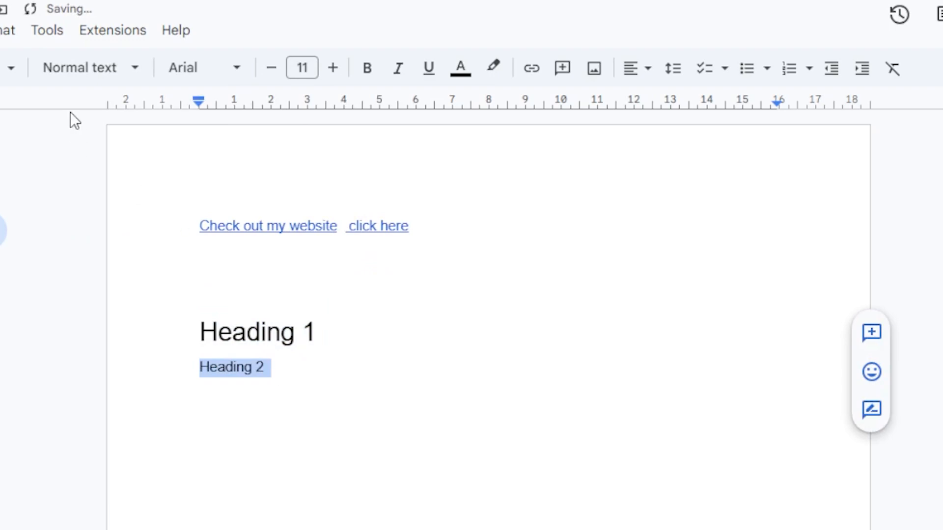
{"action": "left_click", "coordinate": [74, 74]}
{"action": "left_click", "coordinate": [124, 386]}
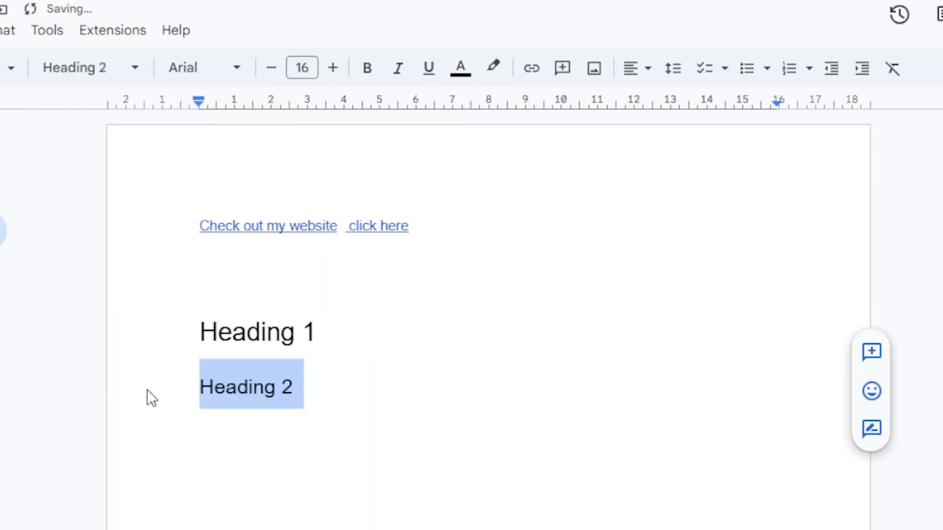
{"action": "left_click", "coordinate": [384, 343]}
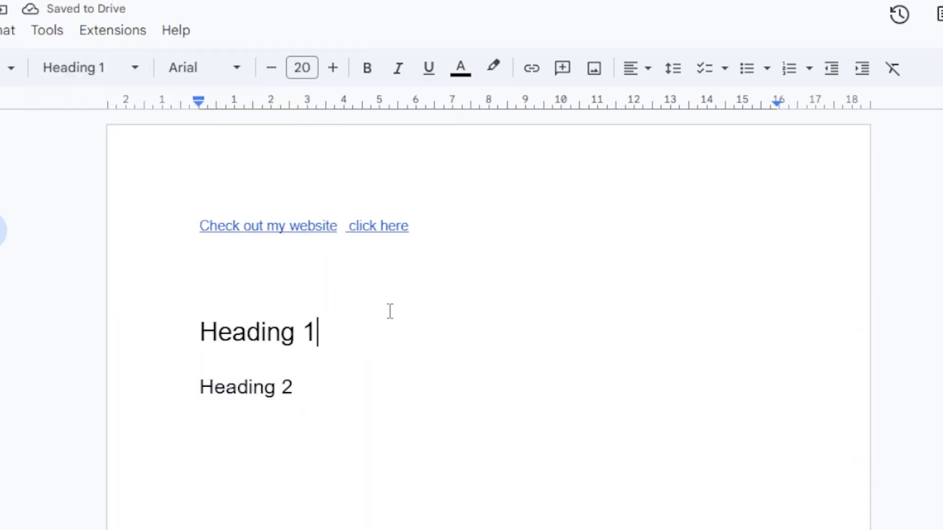
Step: Add the word "click" after the "click here" link and link it to the document's Heading 1
{"action": "left_click_drag", "start_coordinate": [200, 334], "coordinate": [316, 339]}
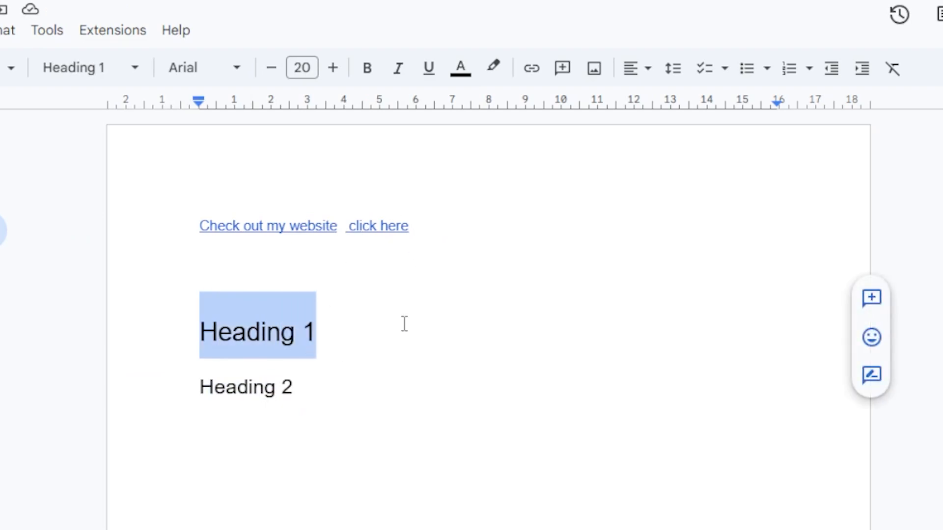
{"action": "key", "text": "Down"}
{"action": "left_click_drag", "start_coordinate": [343, 226], "coordinate": [461, 241]}
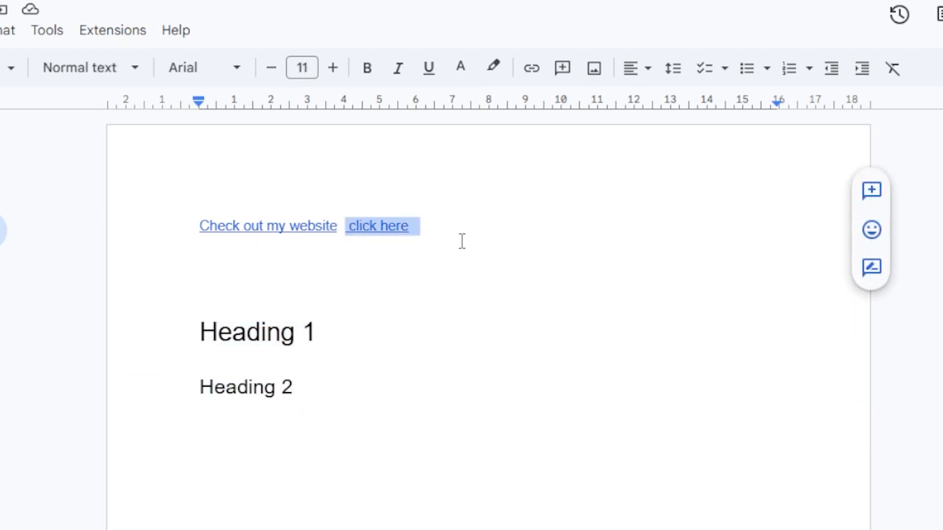
{"action": "left_click", "coordinate": [461, 240]}
{"action": "type", "text": "click"}
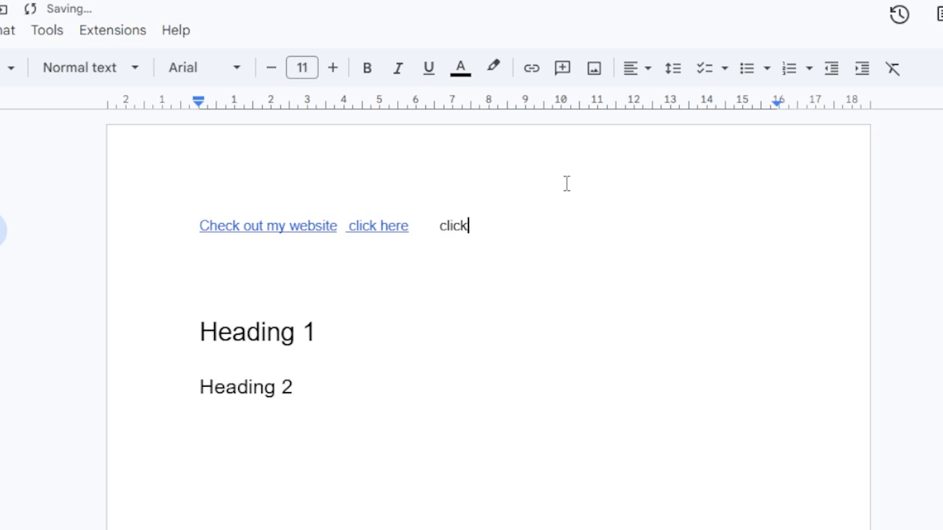
{"action": "left_click_drag", "start_coordinate": [471, 258], "coordinate": [415, 224]}
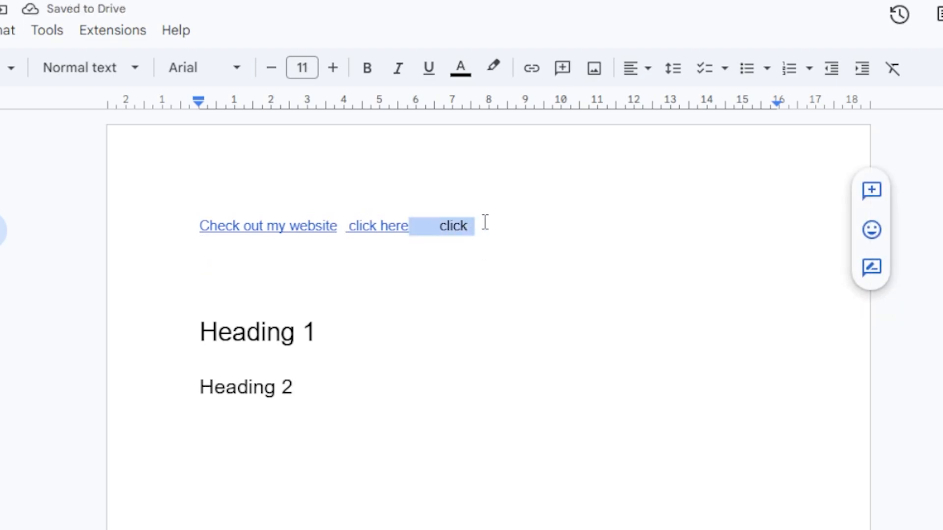
{"action": "left_click", "coordinate": [530, 19]}
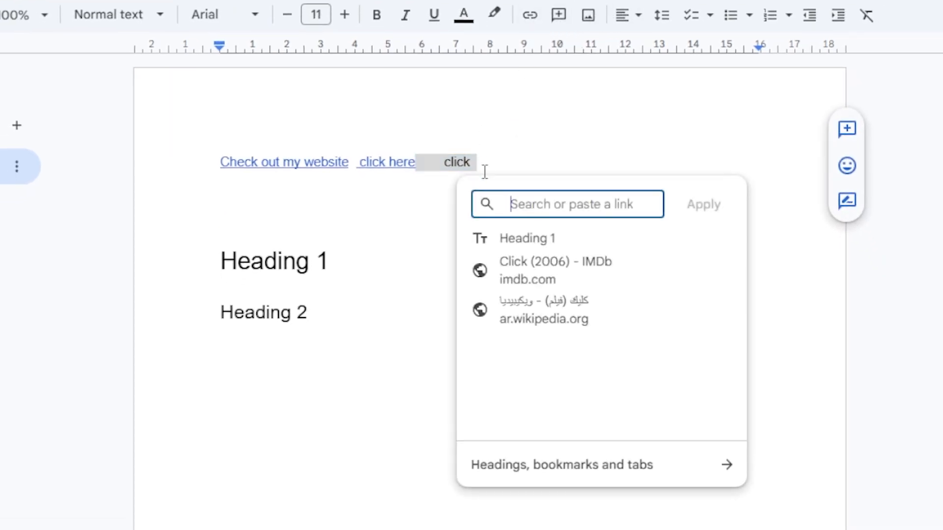
{"action": "left_click", "coordinate": [549, 471]}
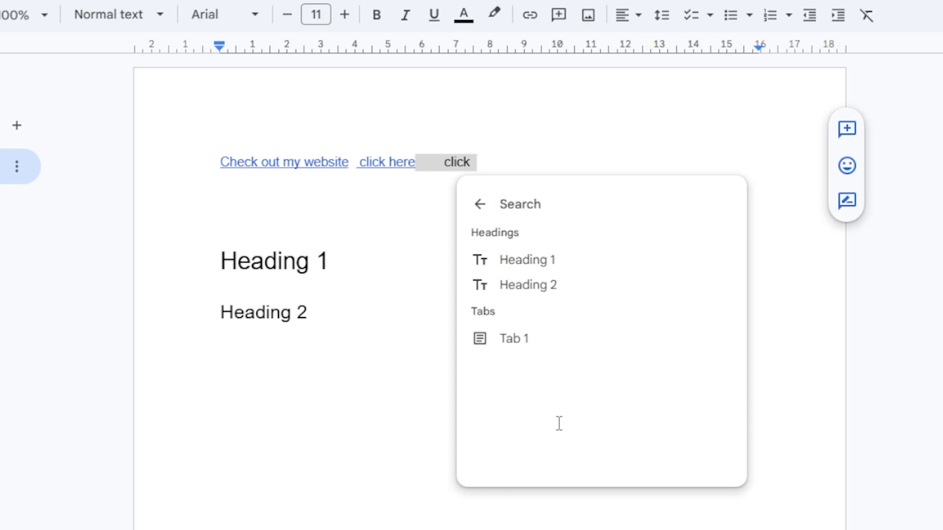
{"action": "left_click", "coordinate": [570, 271]}
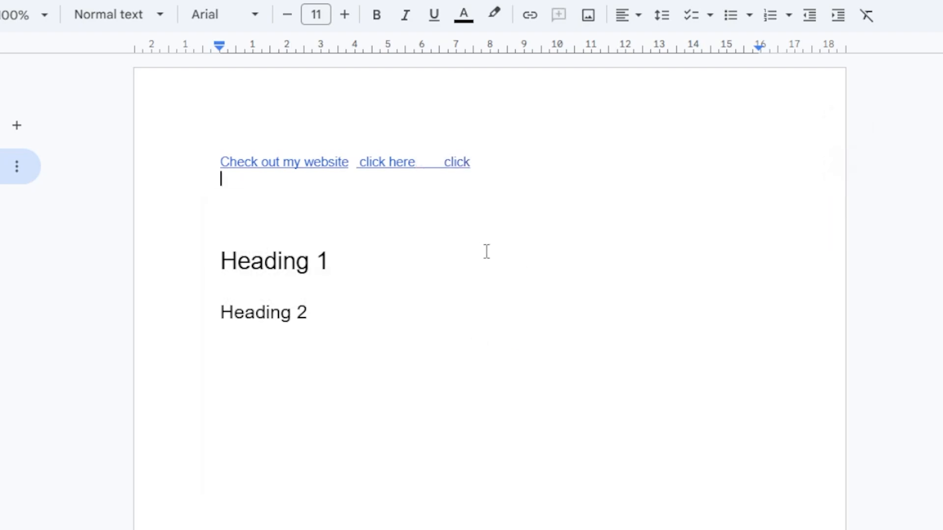
Step: Follow the internal link on the last word "click" to the Heading 1 line
{"action": "left_click", "coordinate": [460, 164]}
{"action": "left_click", "coordinate": [484, 201]}
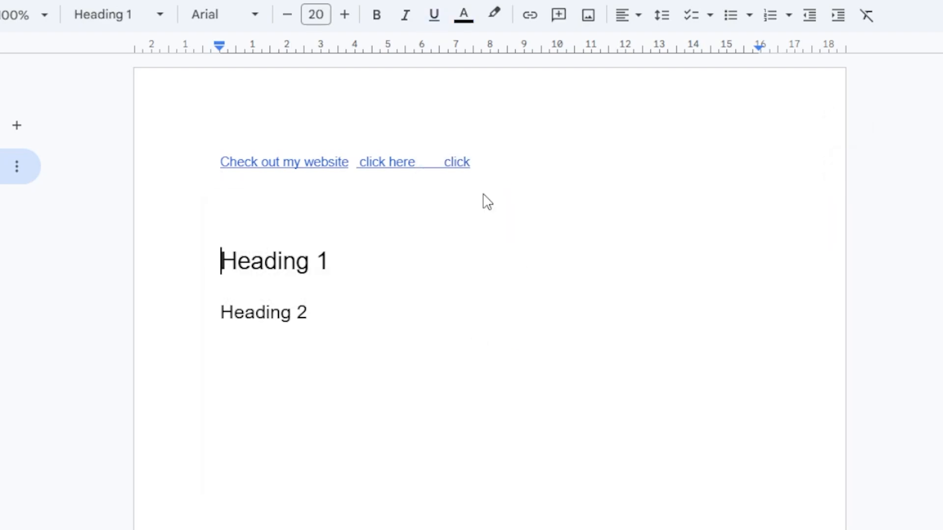
{"action": "left_click_drag", "start_coordinate": [210, 272], "coordinate": [393, 269]}
{"action": "left_click", "coordinate": [393, 270]}
{"action": "left_click", "coordinate": [455, 162]}
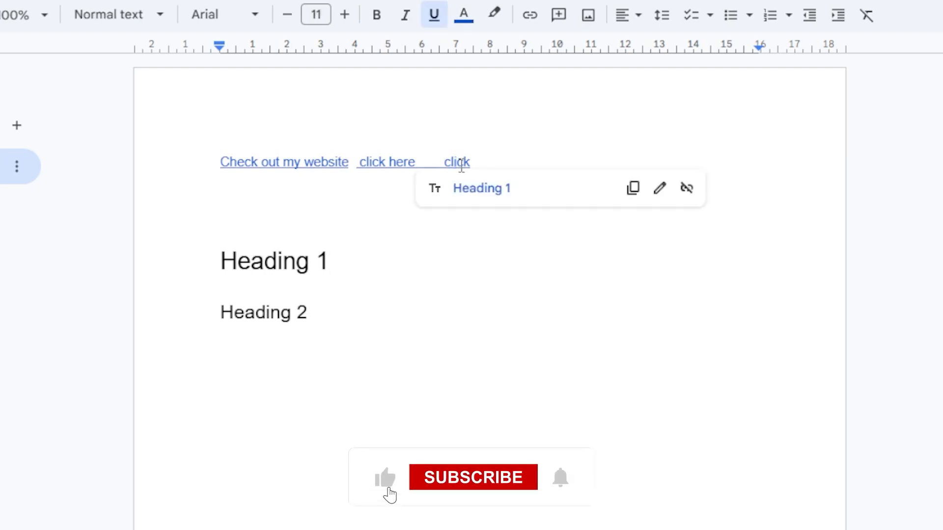
{"action": "left_click", "coordinate": [668, 198]}
{"action": "key", "text": "Escape"}
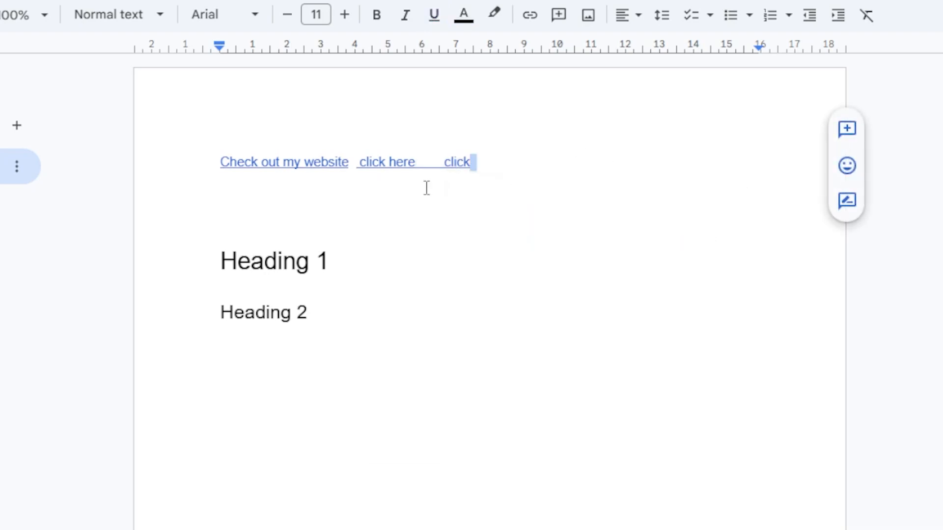
Step: Remove the link from the last word "click", keeping its text
{"action": "left_click", "coordinate": [450, 162]}
{"action": "left_click", "coordinate": [685, 194]}
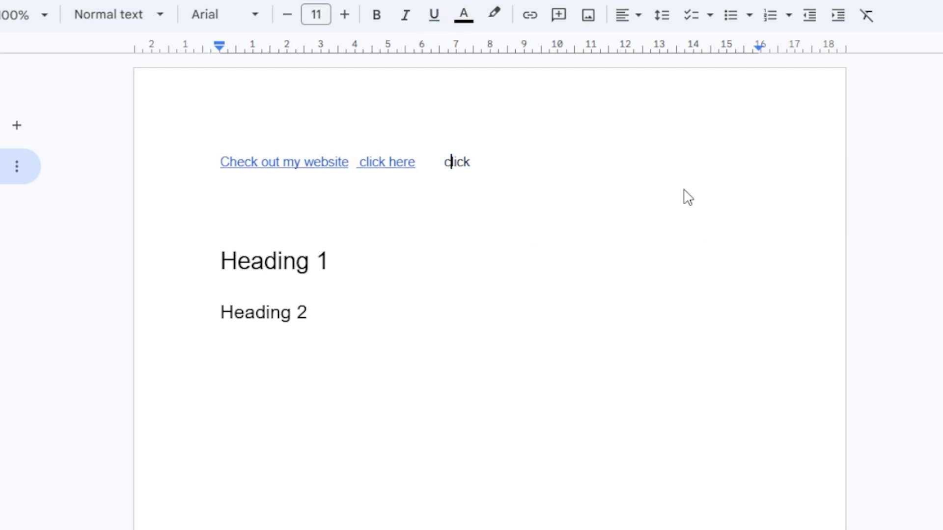
{"action": "left_click", "coordinate": [513, 207]}
Step: Shorten the "click here" link text by deleting the word "here"
{"action": "left_click", "coordinate": [386, 162]}
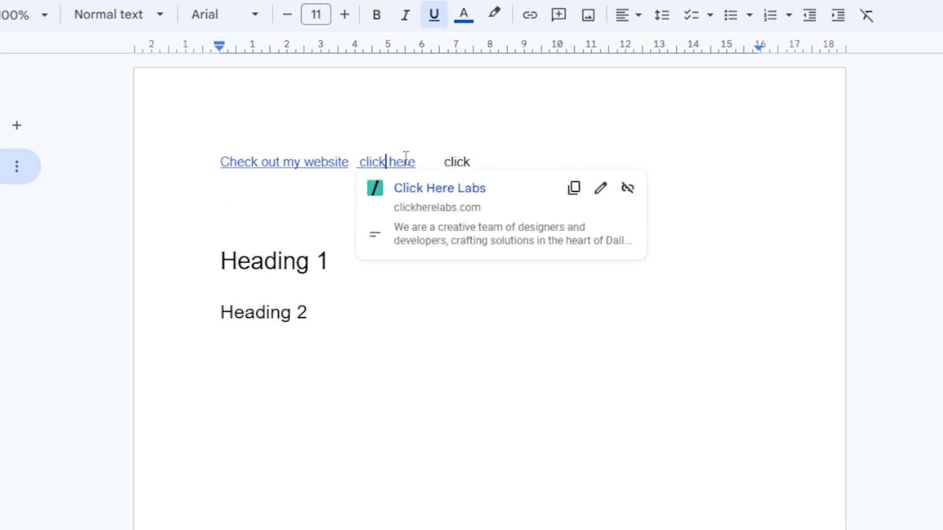
{"action": "left_click", "coordinate": [421, 161]}
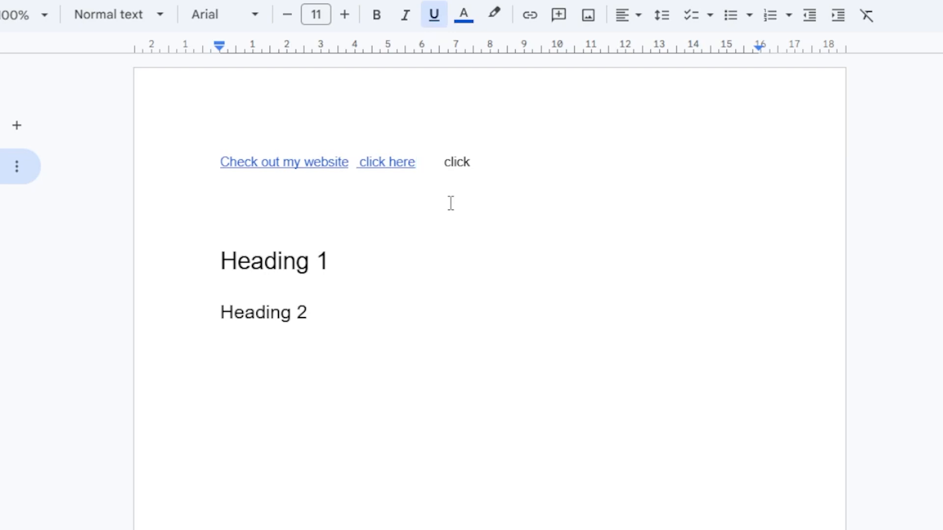
{"action": "key", "text": "BackSpace"}
{"action": "key", "text": "BackSpace"}
{"action": "key", "text": "BackSpace"}
{"action": "key", "text": "BackSpace"}
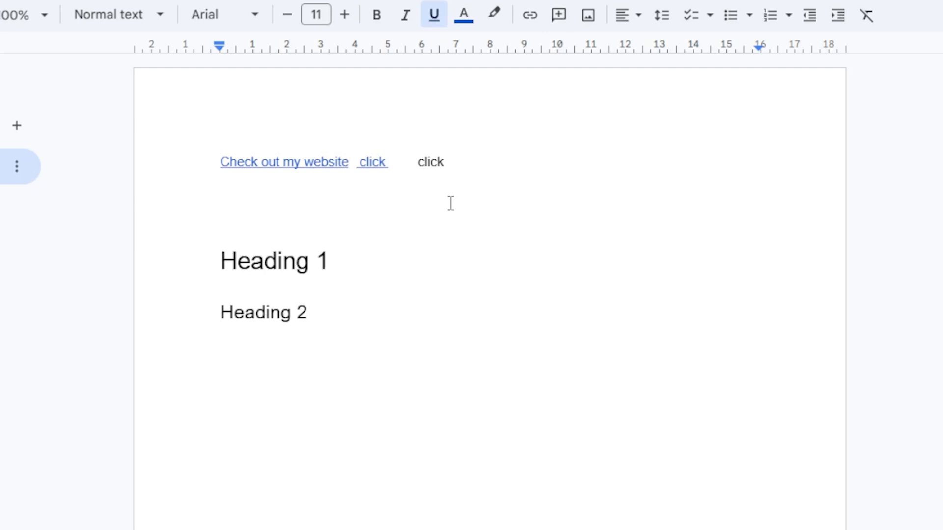
{"action": "left_click", "coordinate": [382, 152]}
{"action": "left_click", "coordinate": [405, 299]}
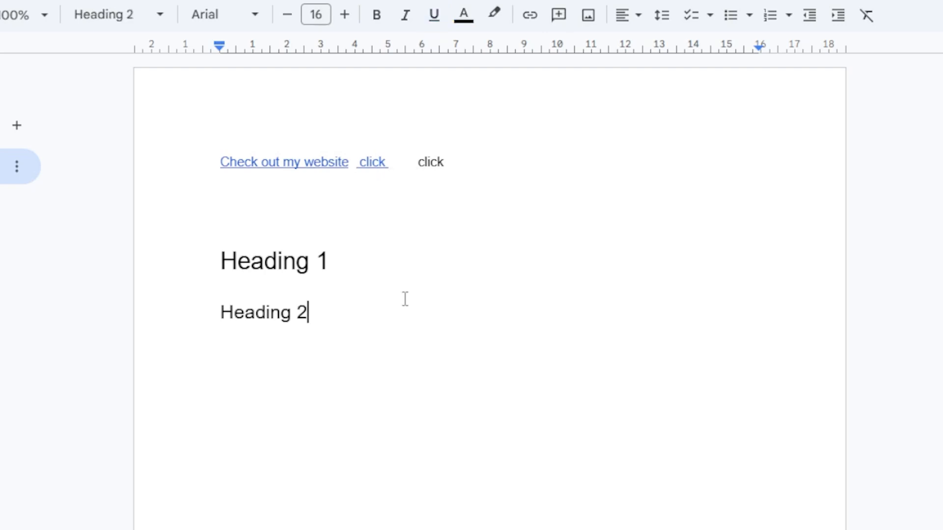
{"action": "left_click", "coordinate": [385, 155]}
{"action": "left_click", "coordinate": [368, 348]}
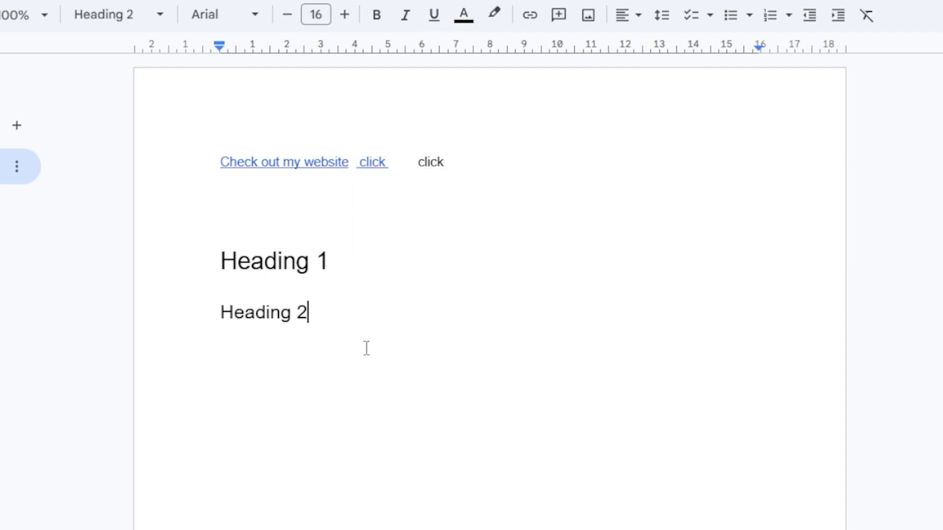